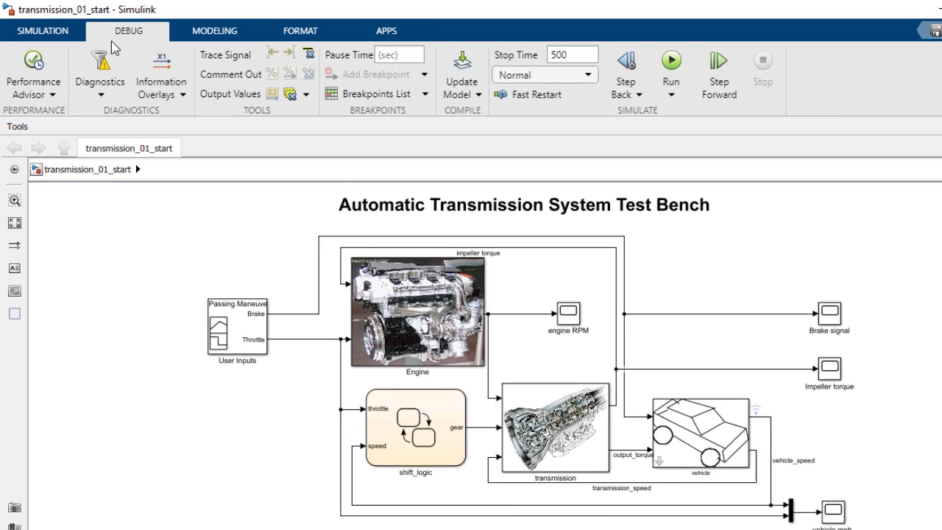
Open Performance Advisor and change the Create baseline stop time from auto to 500
{"action": "left_click", "coordinate": [30, 65]}
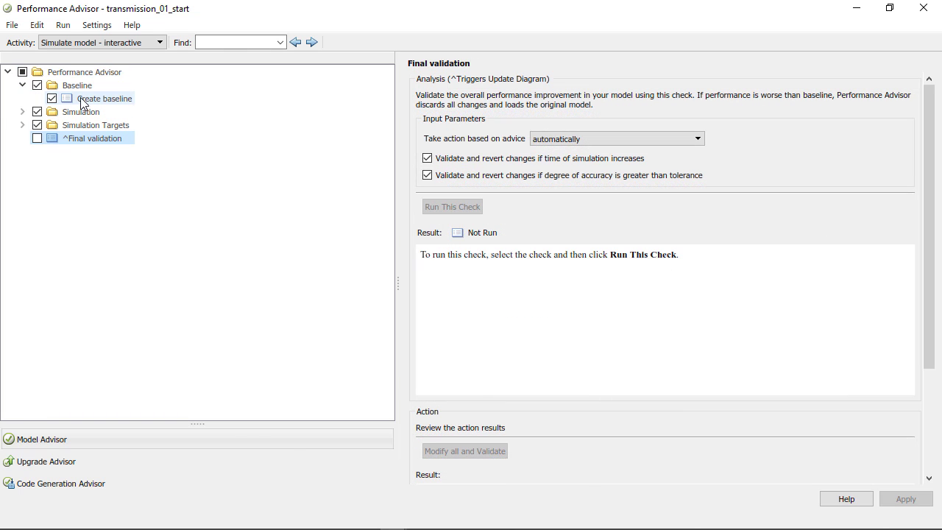
{"action": "left_click", "coordinate": [81, 97]}
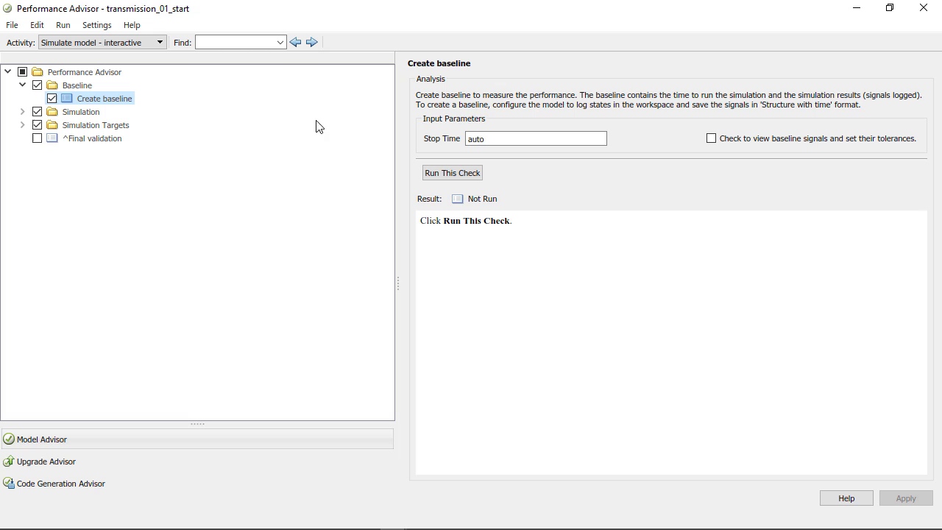
{"action": "left_click_drag", "start_coordinate": [496, 138], "coordinate": [446, 139]}
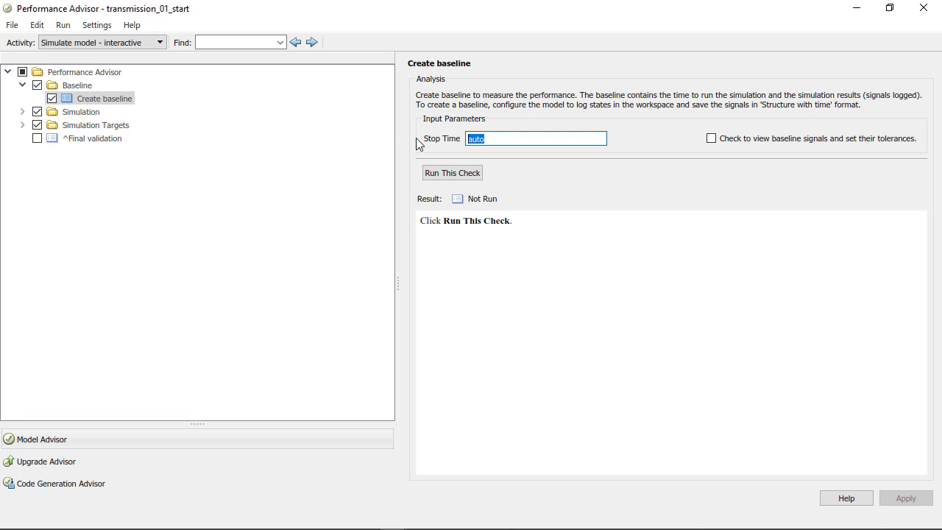
{"action": "type", "text": "500"}
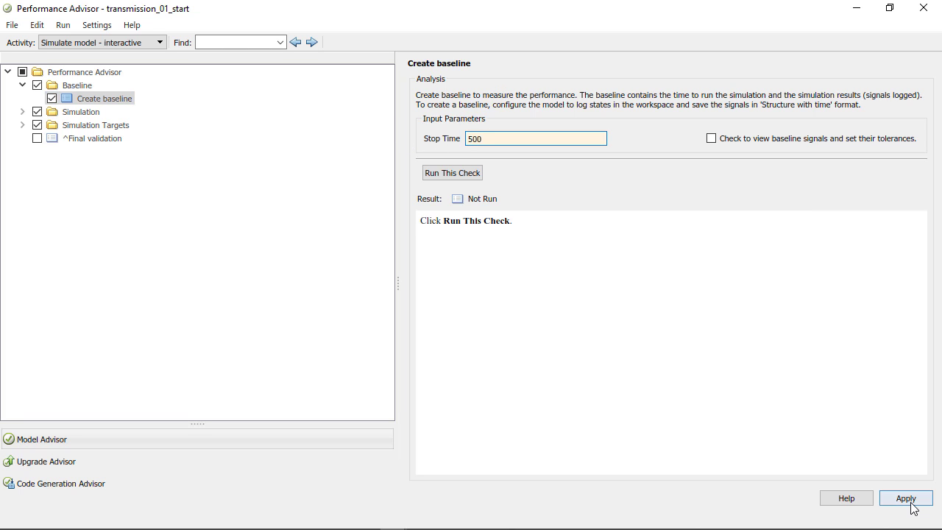
{"action": "left_click", "coordinate": [910, 503]}
Run all selected checks from the Performance Advisor root node
{"action": "left_click", "coordinate": [109, 77]}
{"action": "right_click", "coordinate": [107, 75]}
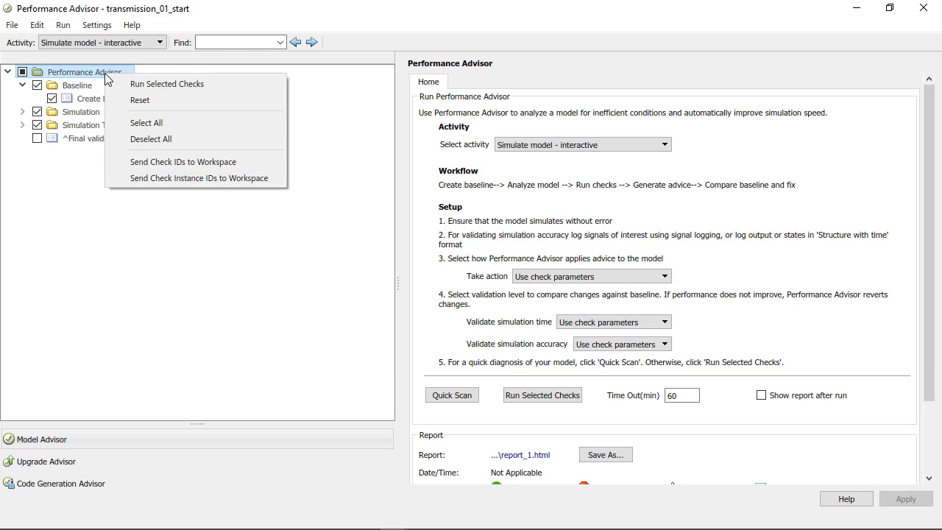
{"action": "left_click", "coordinate": [127, 84]}
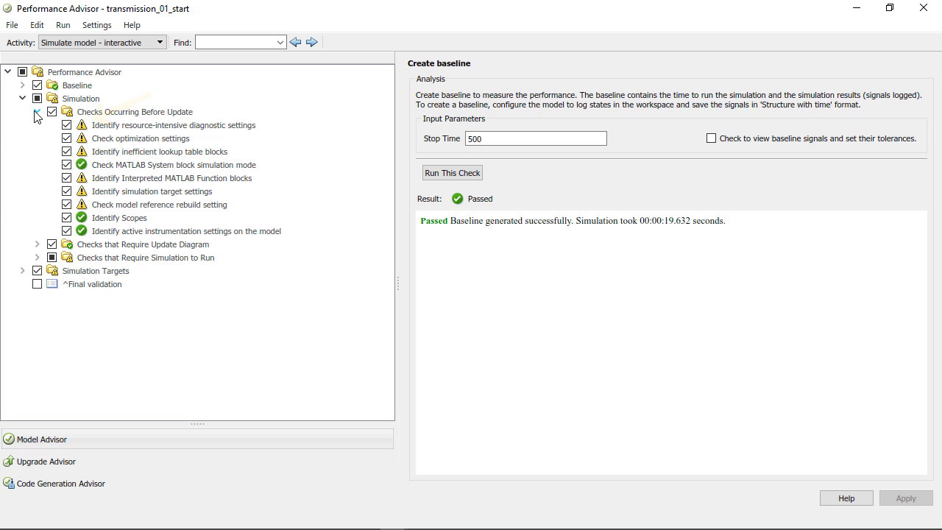
Show the 'Identify resource-intensive diagnostic settings' results, with diagnostics changed from warning to none
{"action": "left_click", "coordinate": [115, 128]}
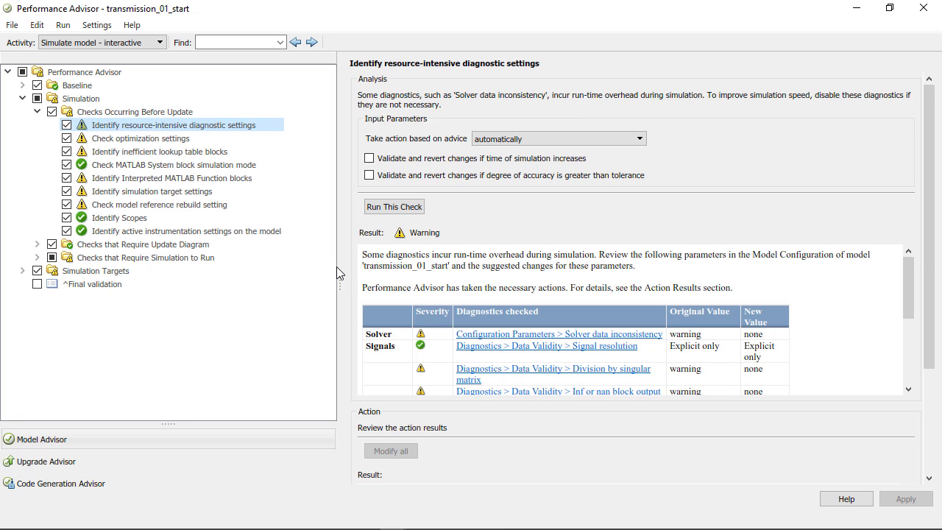
{"action": "left_click", "coordinate": [486, 334]}
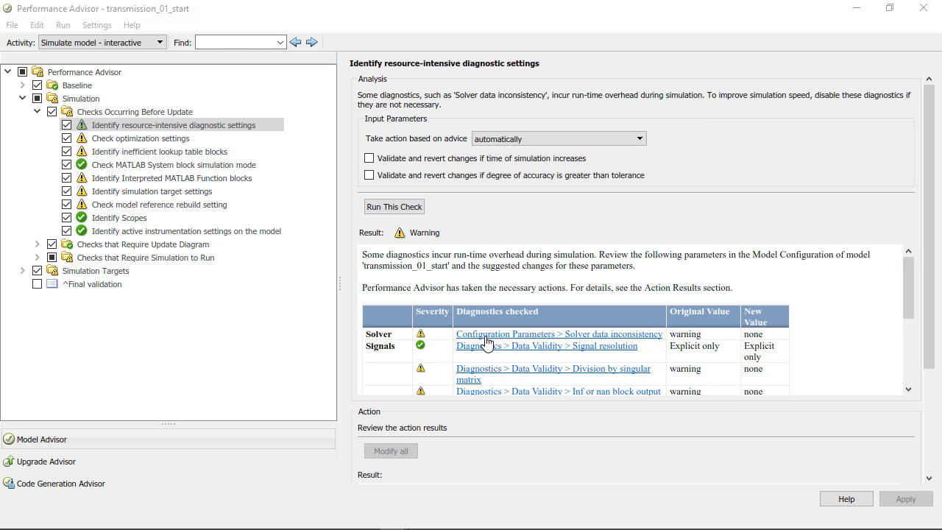
Confirm Solver data inconsistency is none in Configuration Parameters, then close it
{"action": "left_click", "coordinate": [486, 335]}
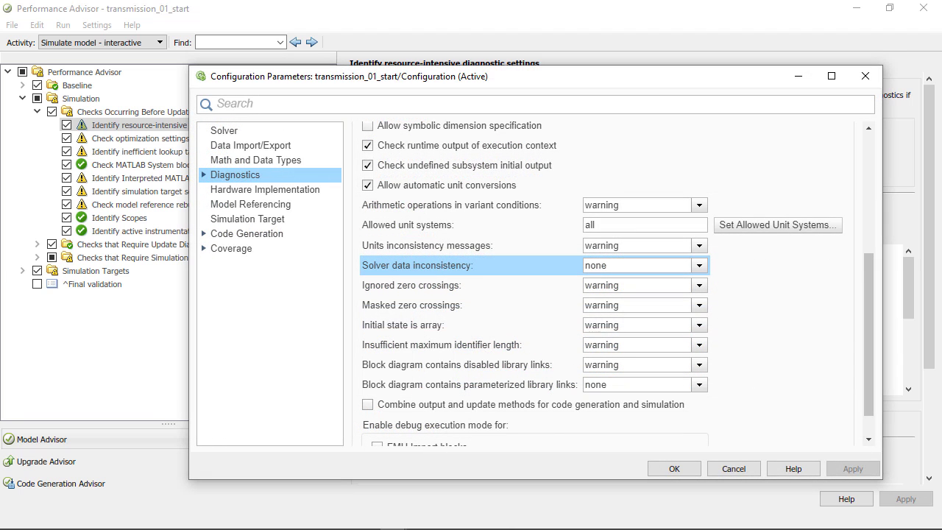
{"action": "left_click", "coordinate": [734, 469]}
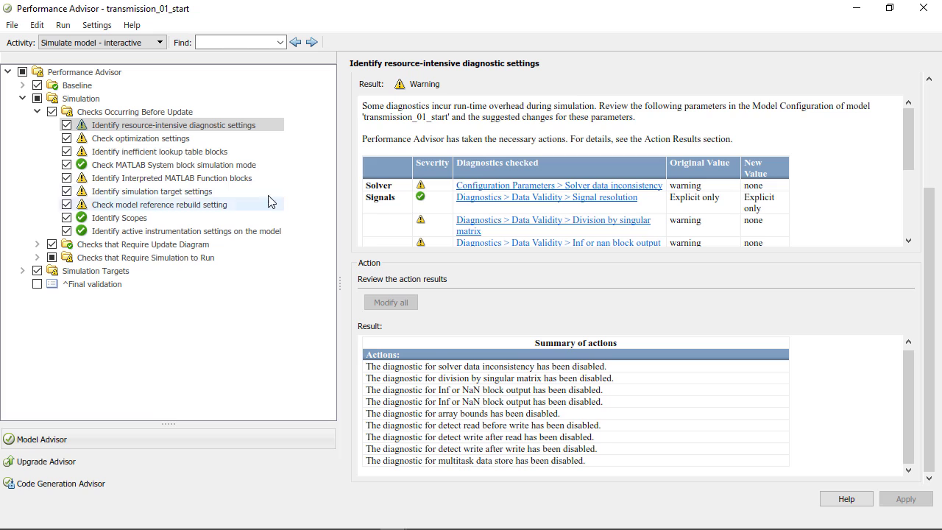
Inspect Vehicle Inertia, then convert all three Interpreted MATLAB Function blocks and validate
{"action": "left_click", "coordinate": [234, 182]}
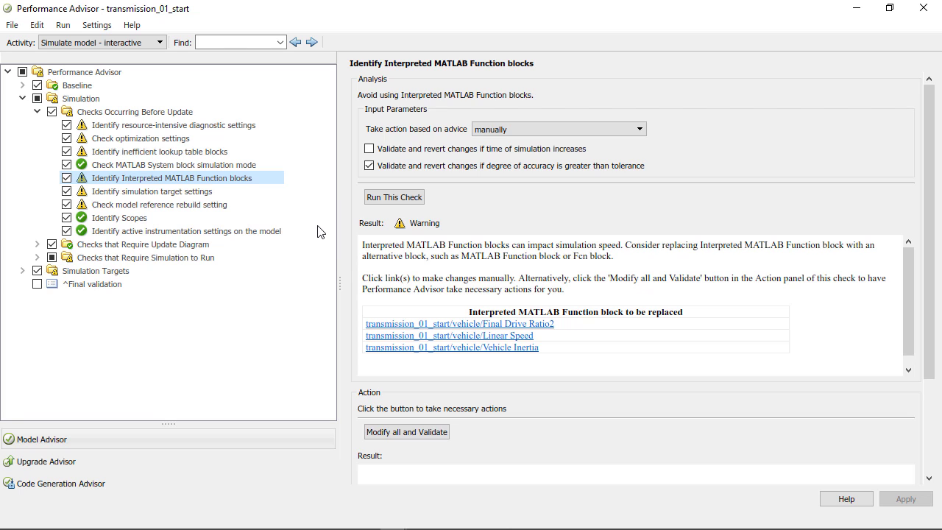
{"action": "left_click", "coordinate": [415, 349]}
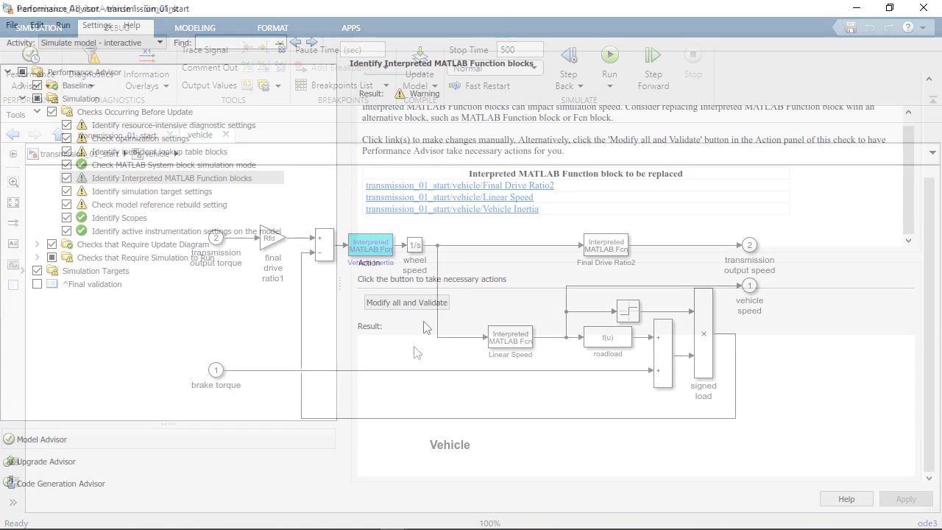
{"action": "left_click", "coordinate": [412, 308]}
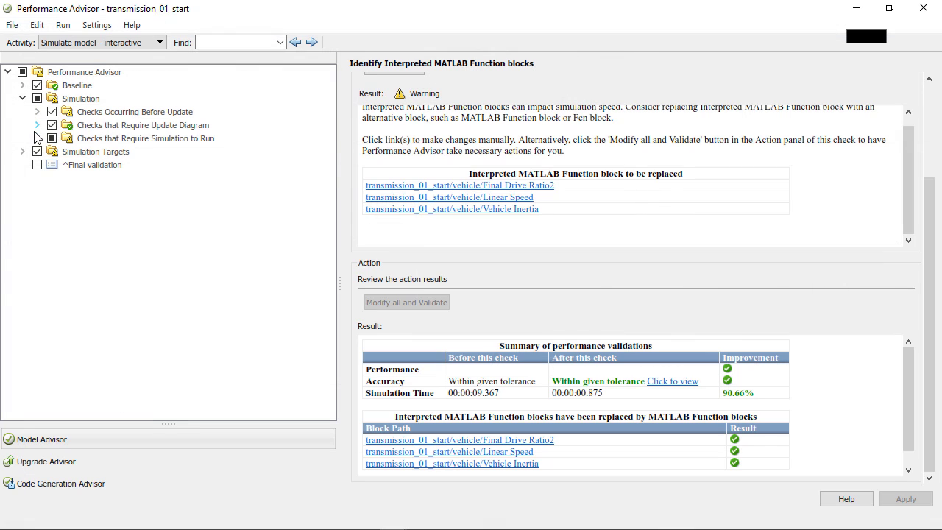
Review the solver type check and compare signals showing ode14x exceeded tolerance, leaving ode3
{"action": "left_click", "coordinate": [37, 139]}
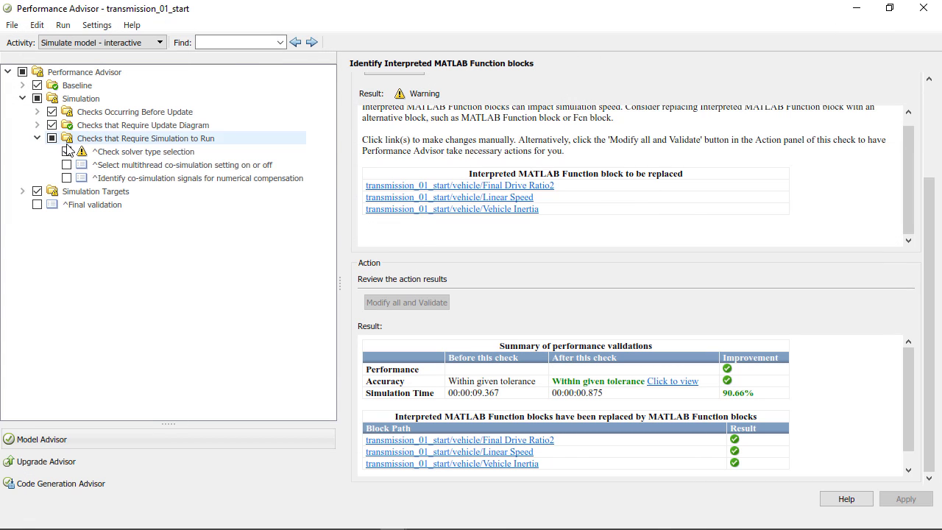
{"action": "left_click", "coordinate": [118, 152]}
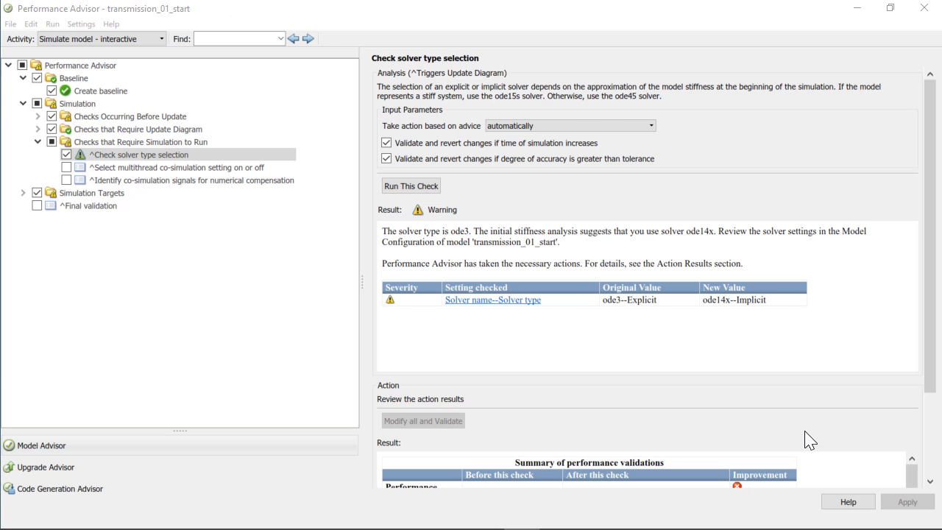
{"action": "scroll", "coordinate": [809, 440], "scroll_direction": "down", "scroll_amount": 1}
{"action": "scroll", "coordinate": [807, 441], "scroll_direction": "down", "scroll_amount": 3}
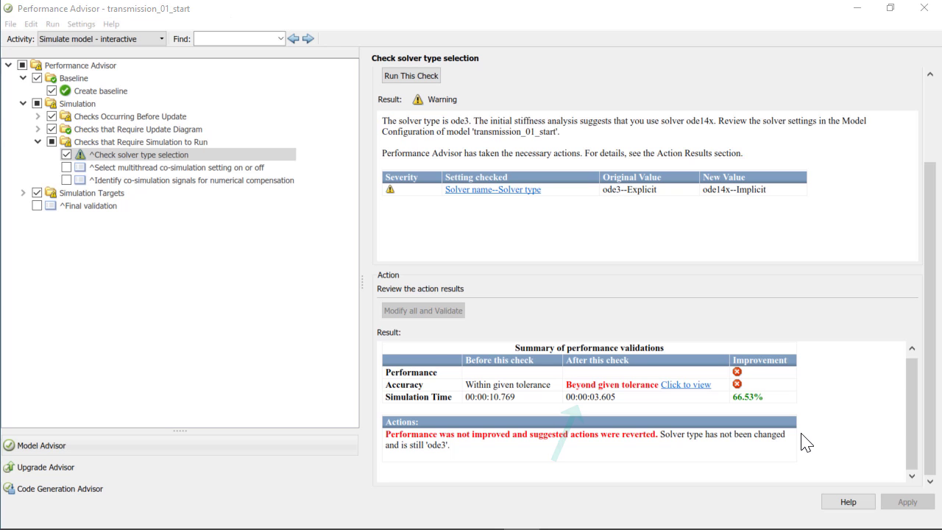
{"action": "left_click", "coordinate": [699, 390]}
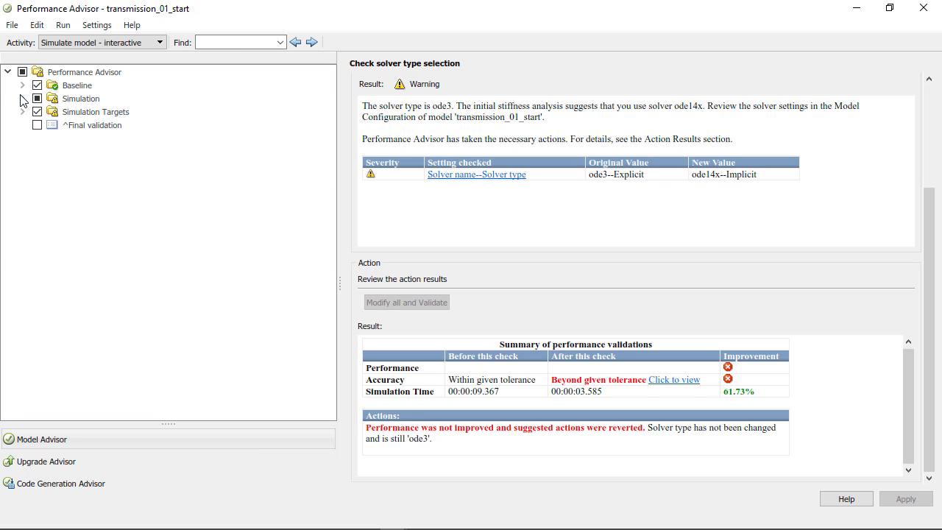
Include the Final validation check and run it
{"action": "left_click", "coordinate": [37, 126]}
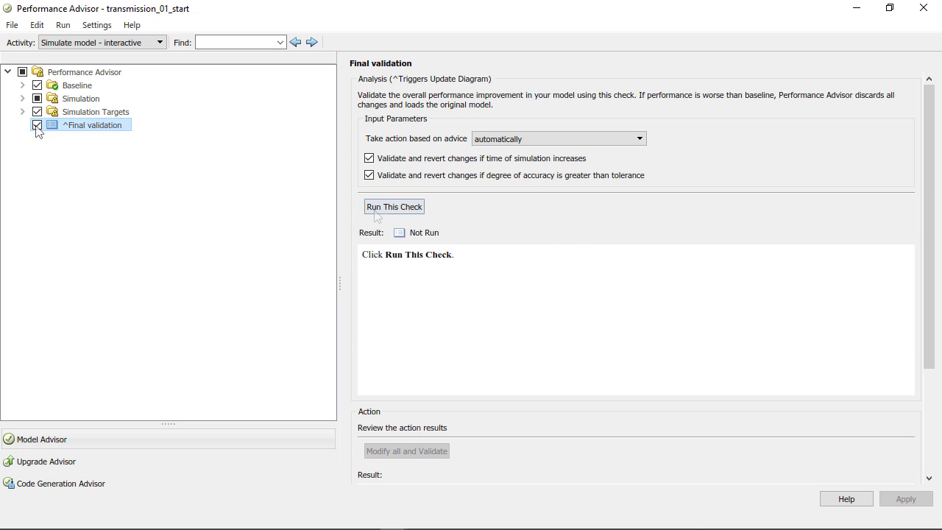
{"action": "left_click", "coordinate": [374, 210]}
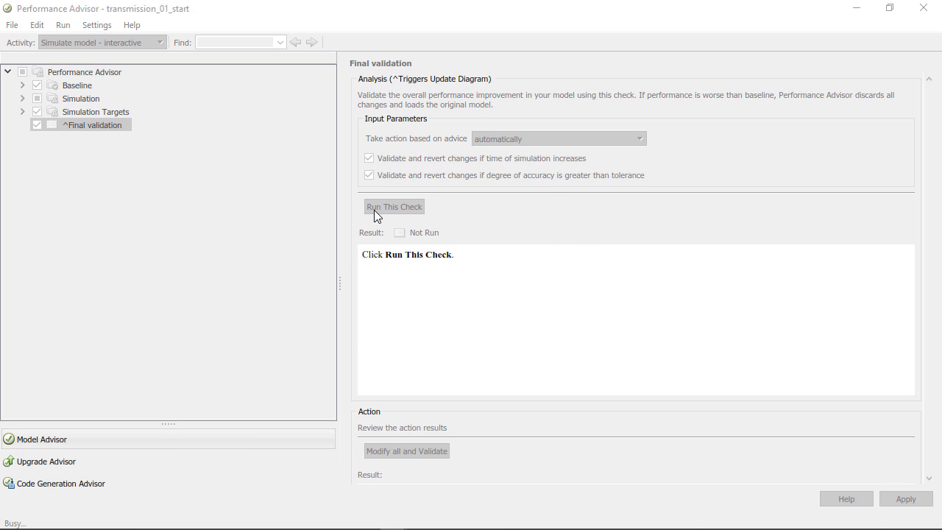